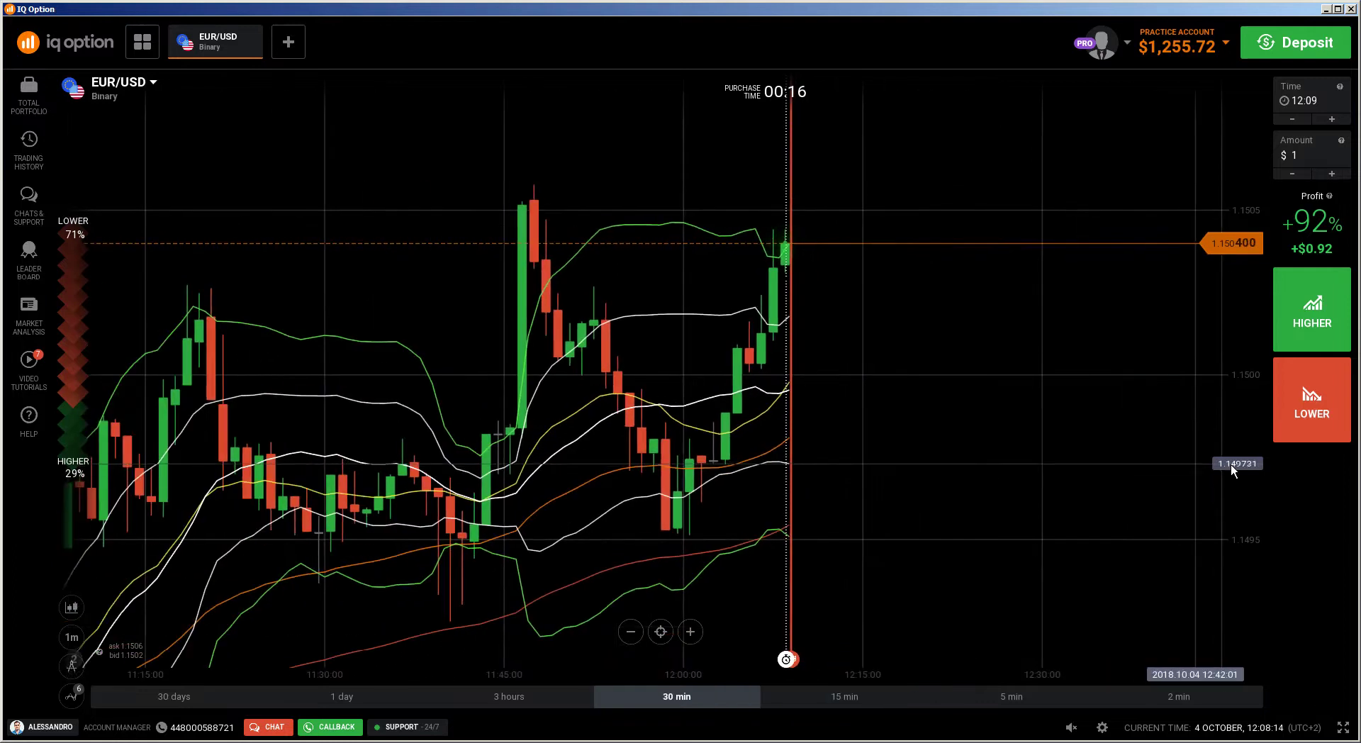
# - Buy a $1 LOWER option on EUR/USD at 1.150405, then bring up the Price Action guide slides
pyautogui.click(1301, 412)
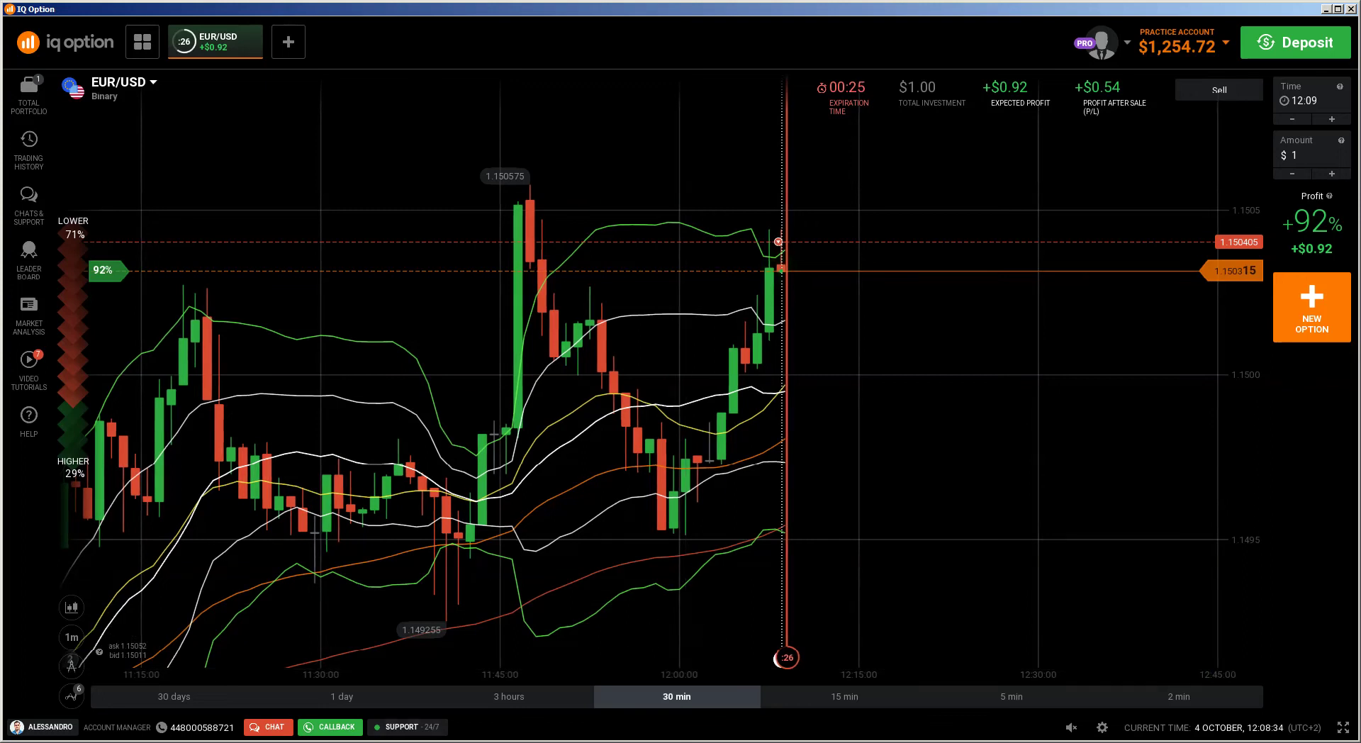
pyautogui.hotkey('alt', 'Tab')
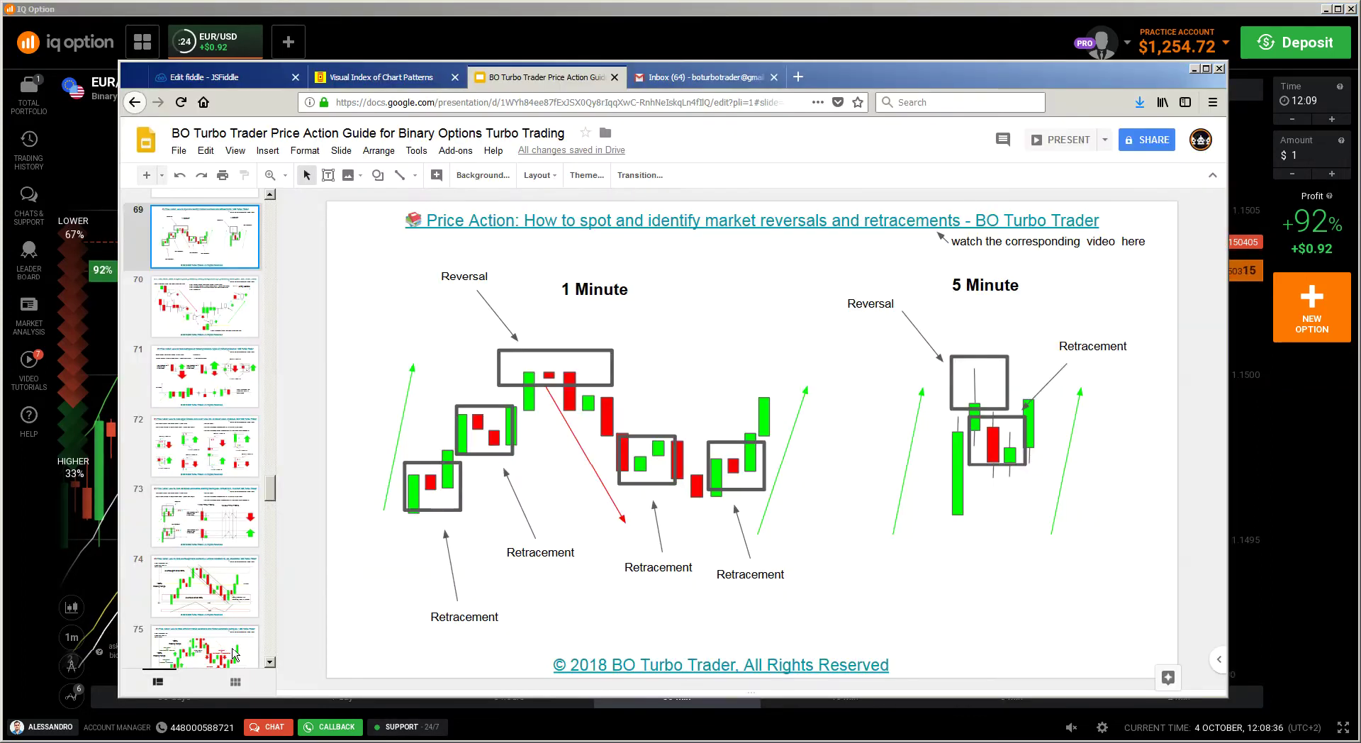
# - Review the overbought/oversold slide back to high-probability setups, then minimize the Firefox slides
pyautogui.scroll(-1, 199, 602)
pyautogui.click(199, 602)
pyautogui.click(199, 547)
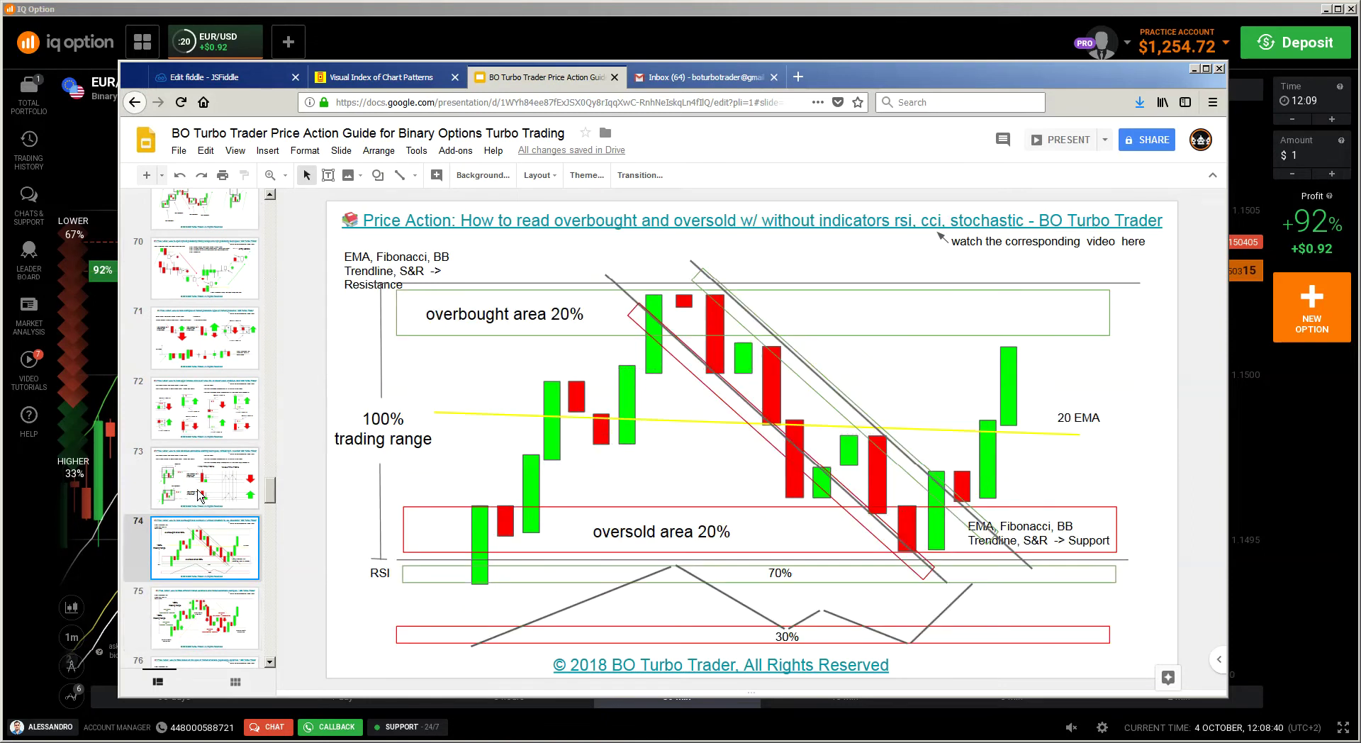
pyautogui.press('Up')
pyautogui.press('Up')
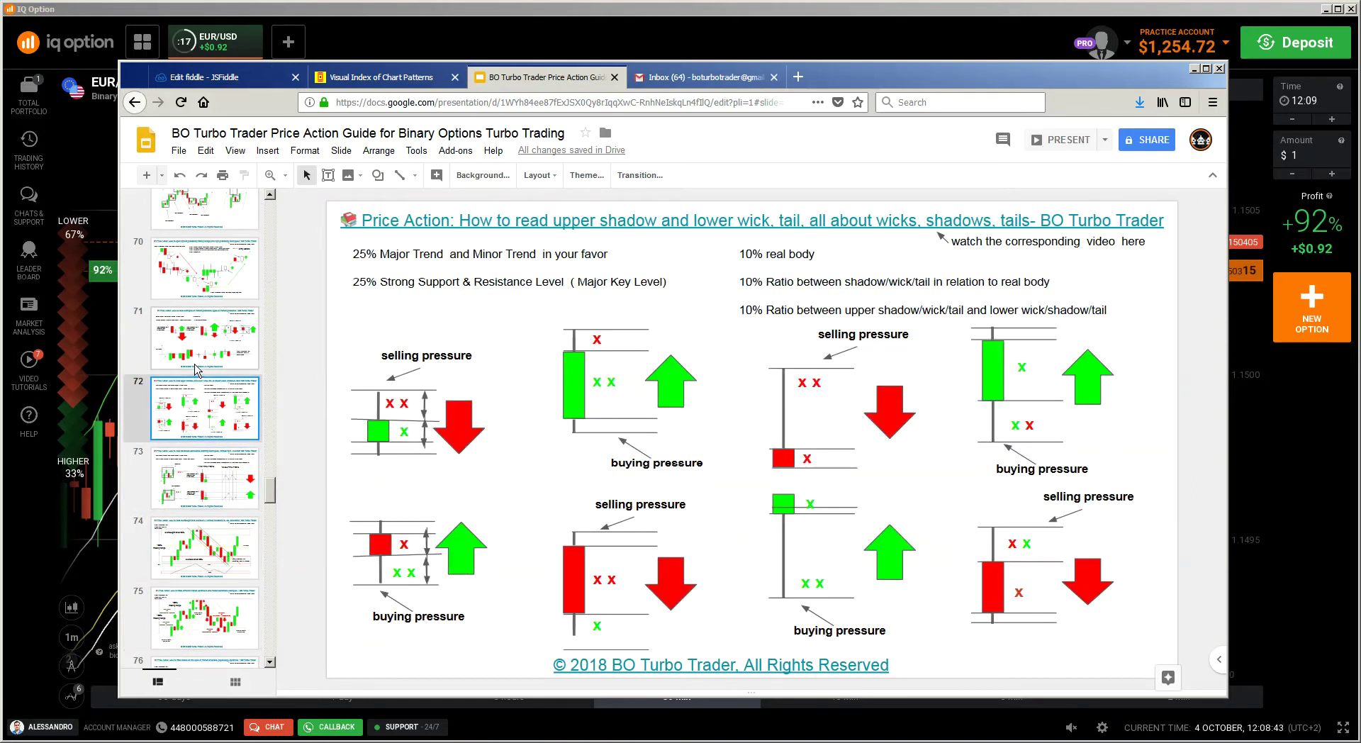
pyautogui.press('Up')
pyautogui.press('Up')
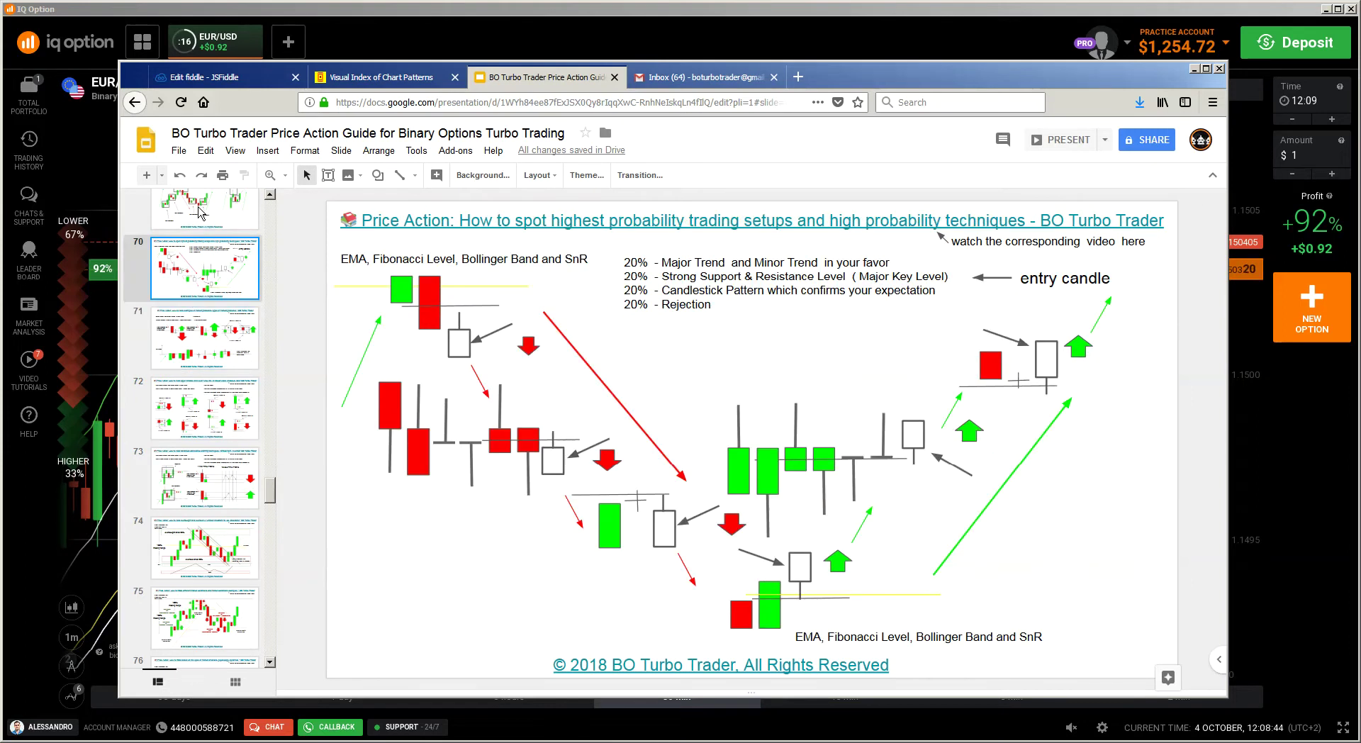
pyautogui.press('Up')
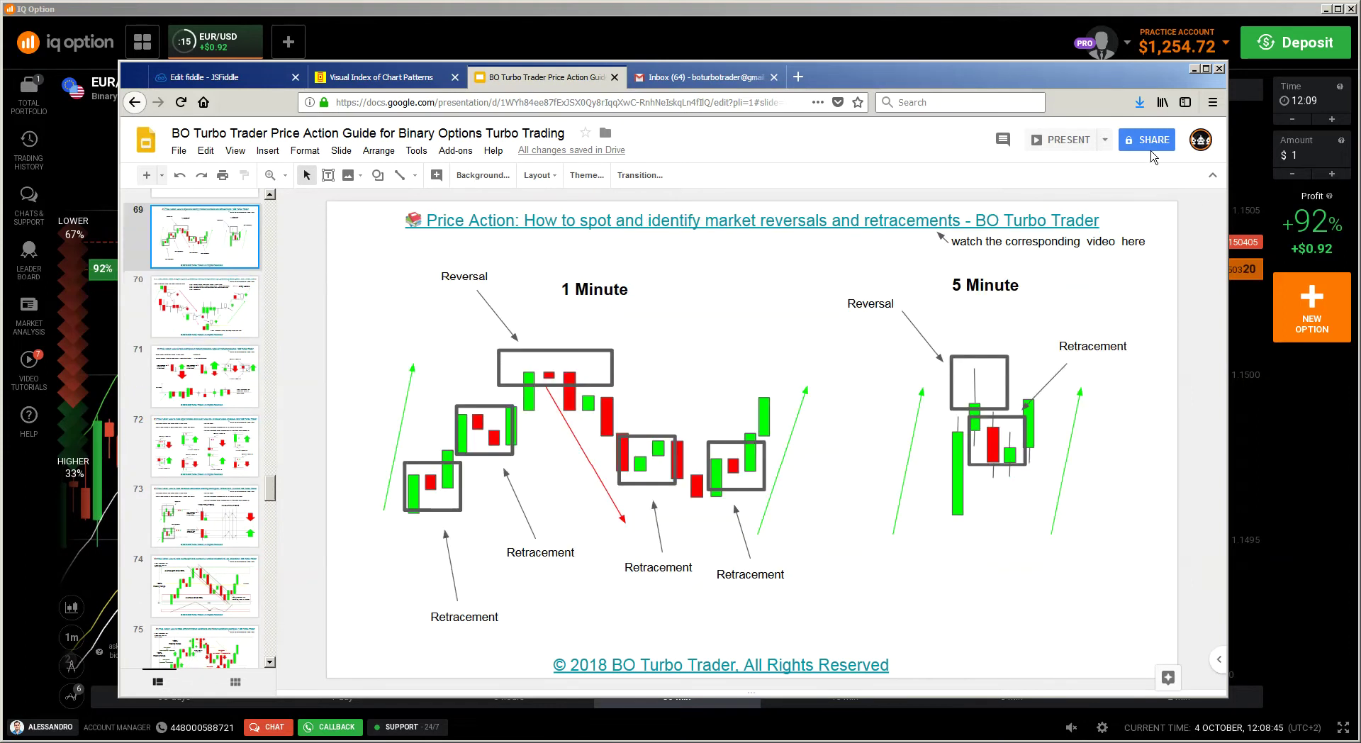
pyautogui.click(1194, 70)
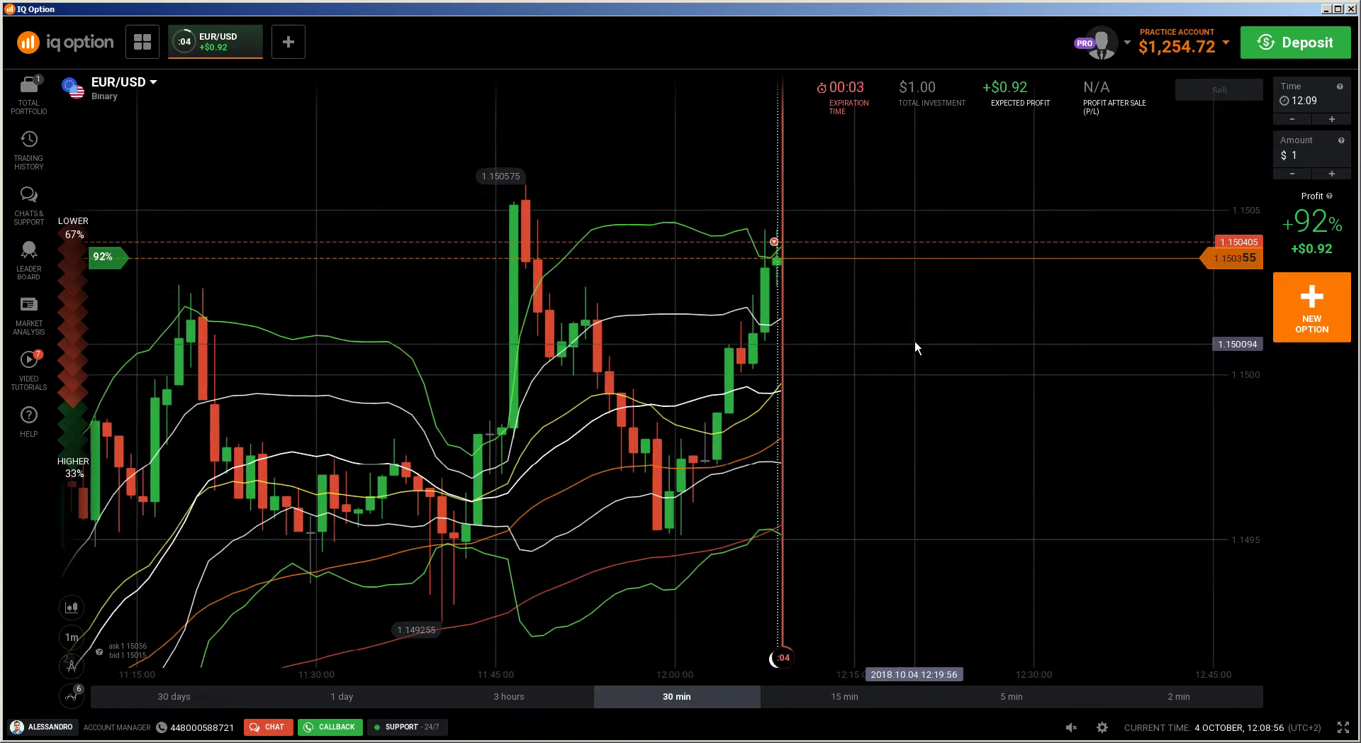
# - After the first trade settles, buy another $1 LOWER option on EUR/USD at 1.15037
pyautogui.scroll(4, 915, 340)
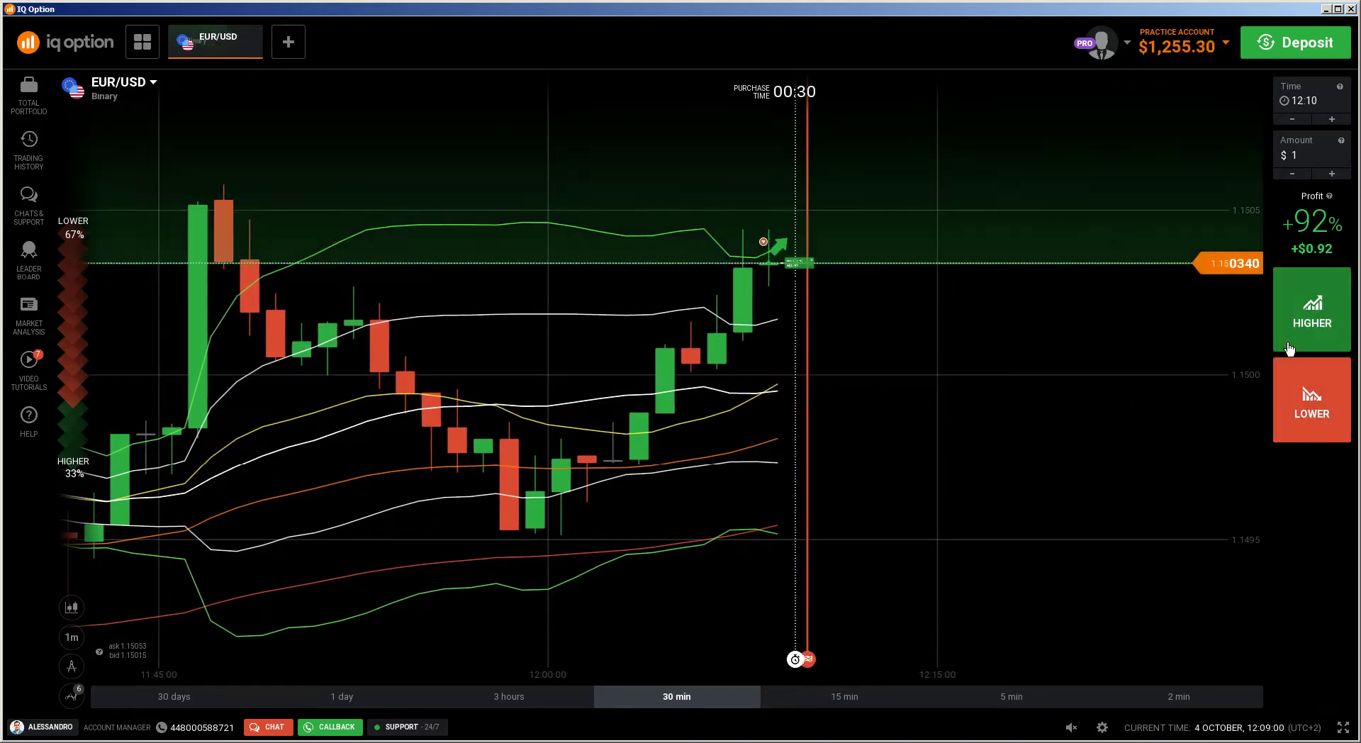
pyautogui.click(1292, 409)
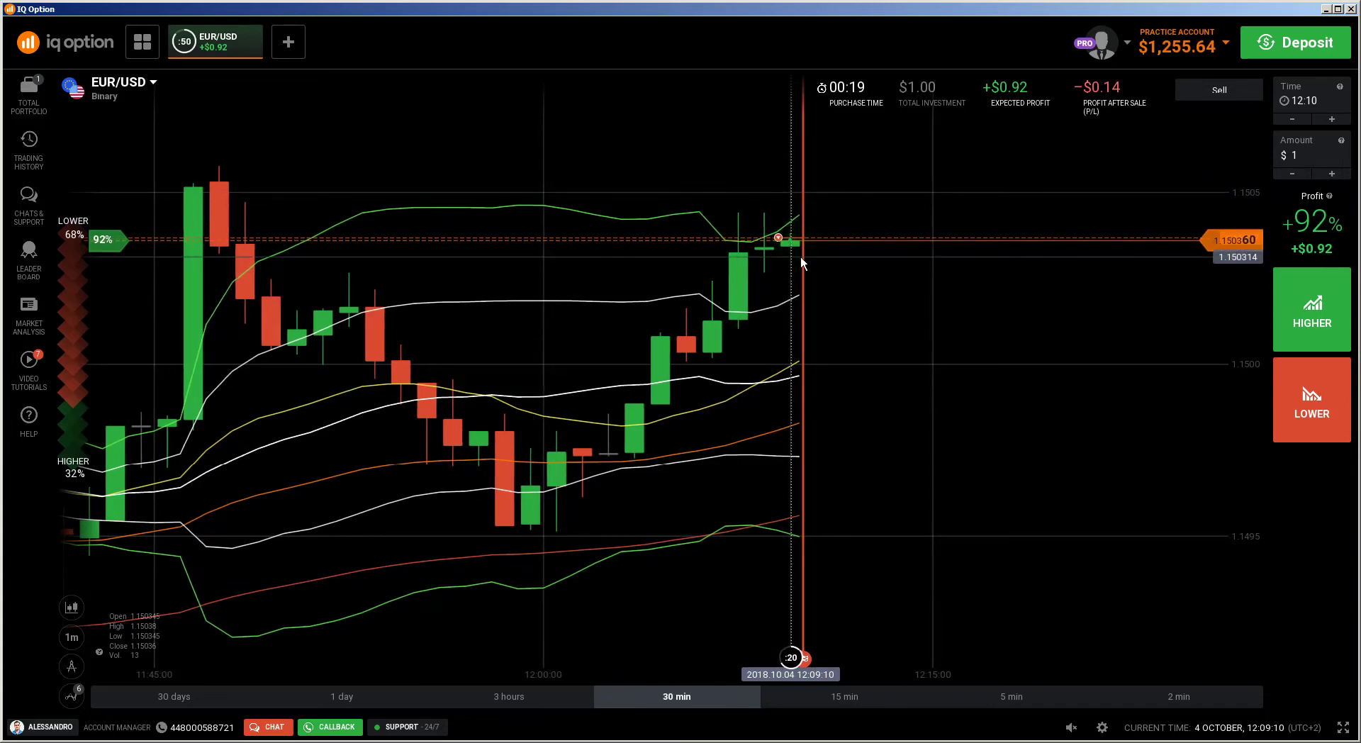
pyautogui.scroll(-3, 432, 283)
pyautogui.scroll(2, 638, 245)
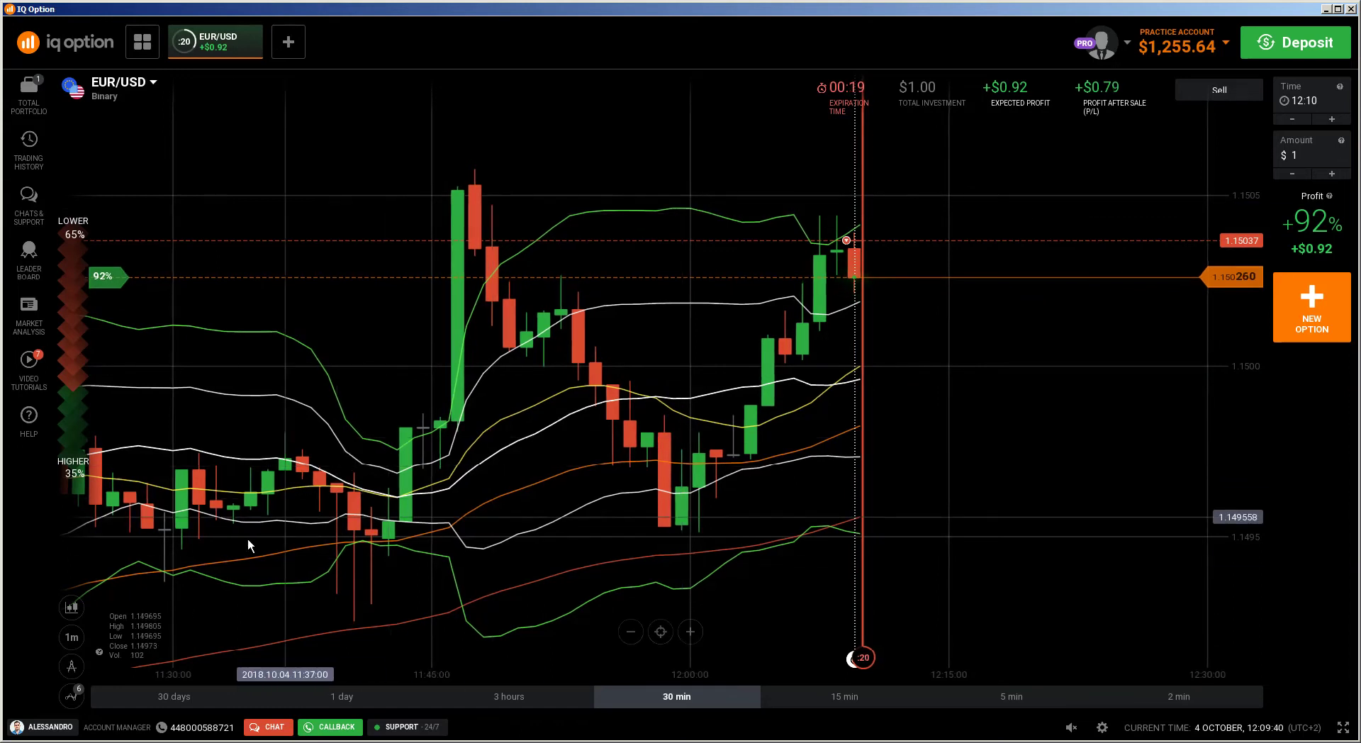
# - Draw a blue horizontal resistance line on the chart near 1.1504
pyautogui.click(71, 667)
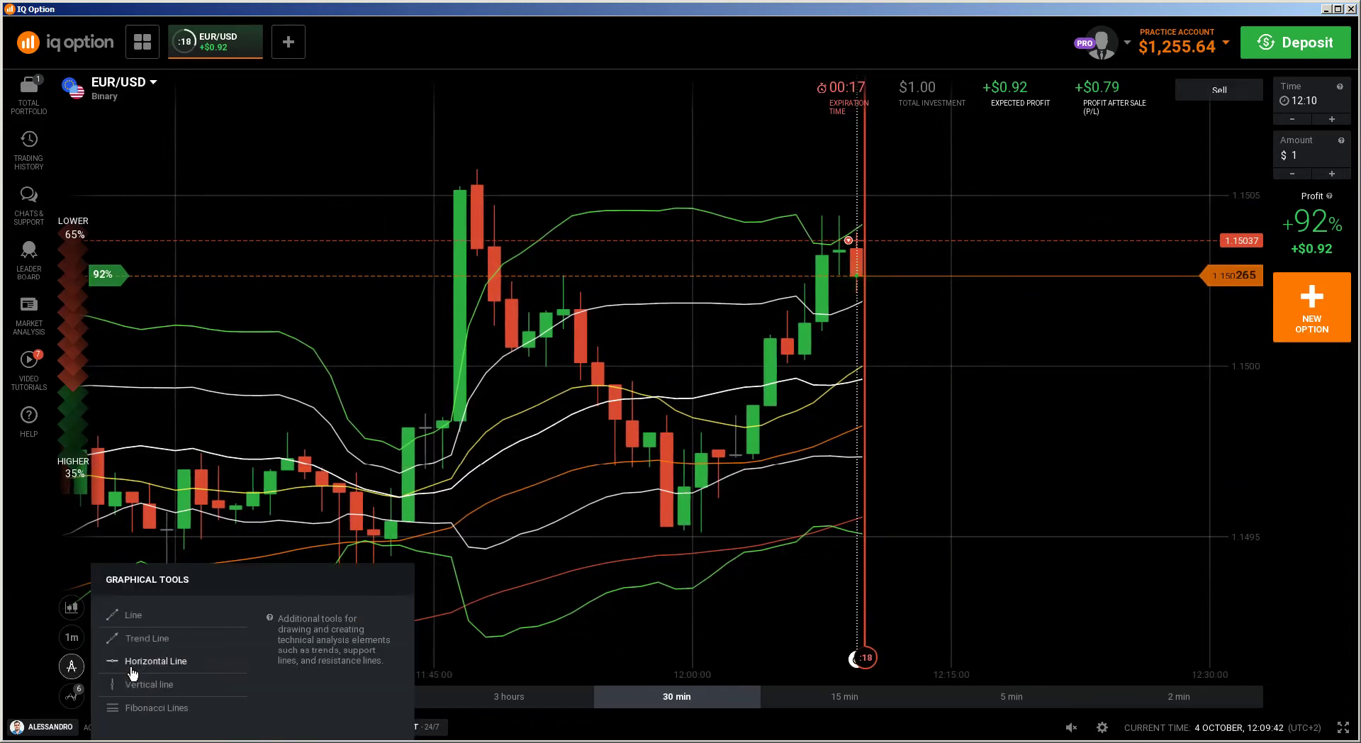
pyautogui.click(189, 649)
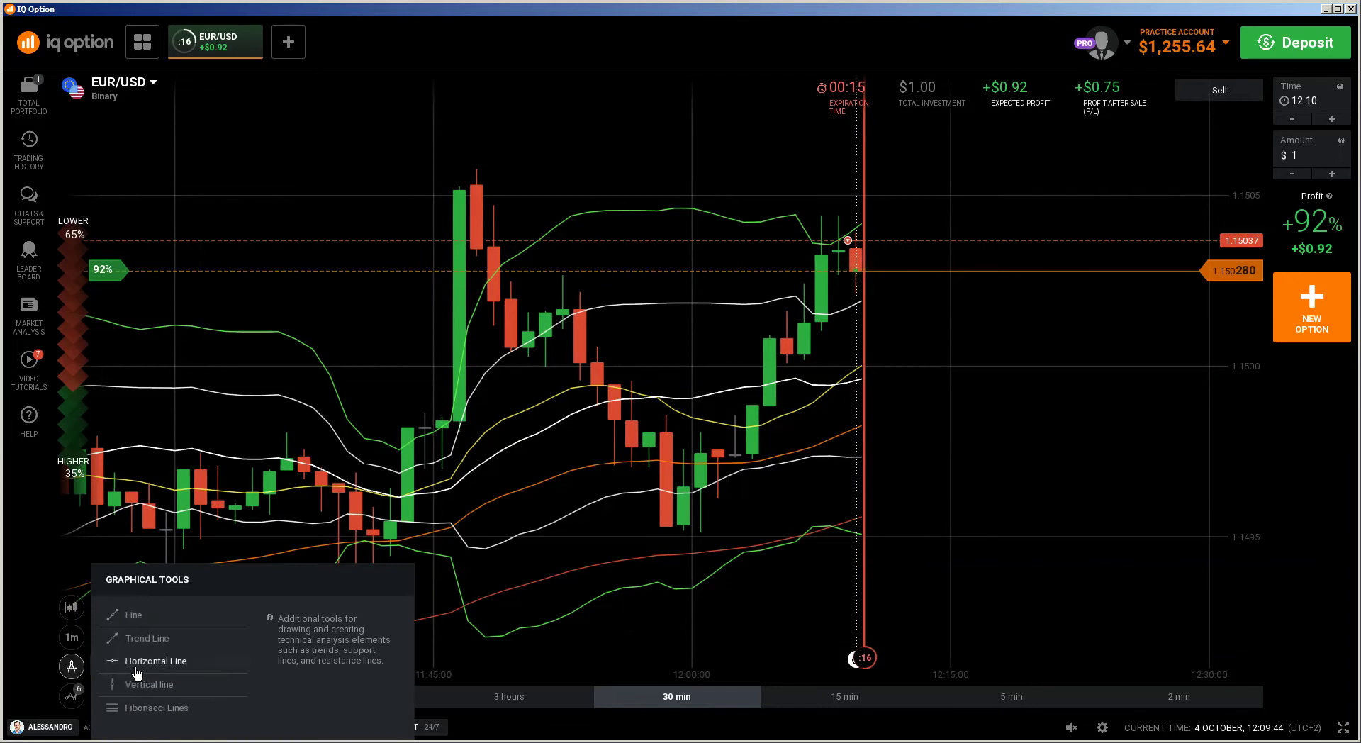
pyautogui.click(726, 209)
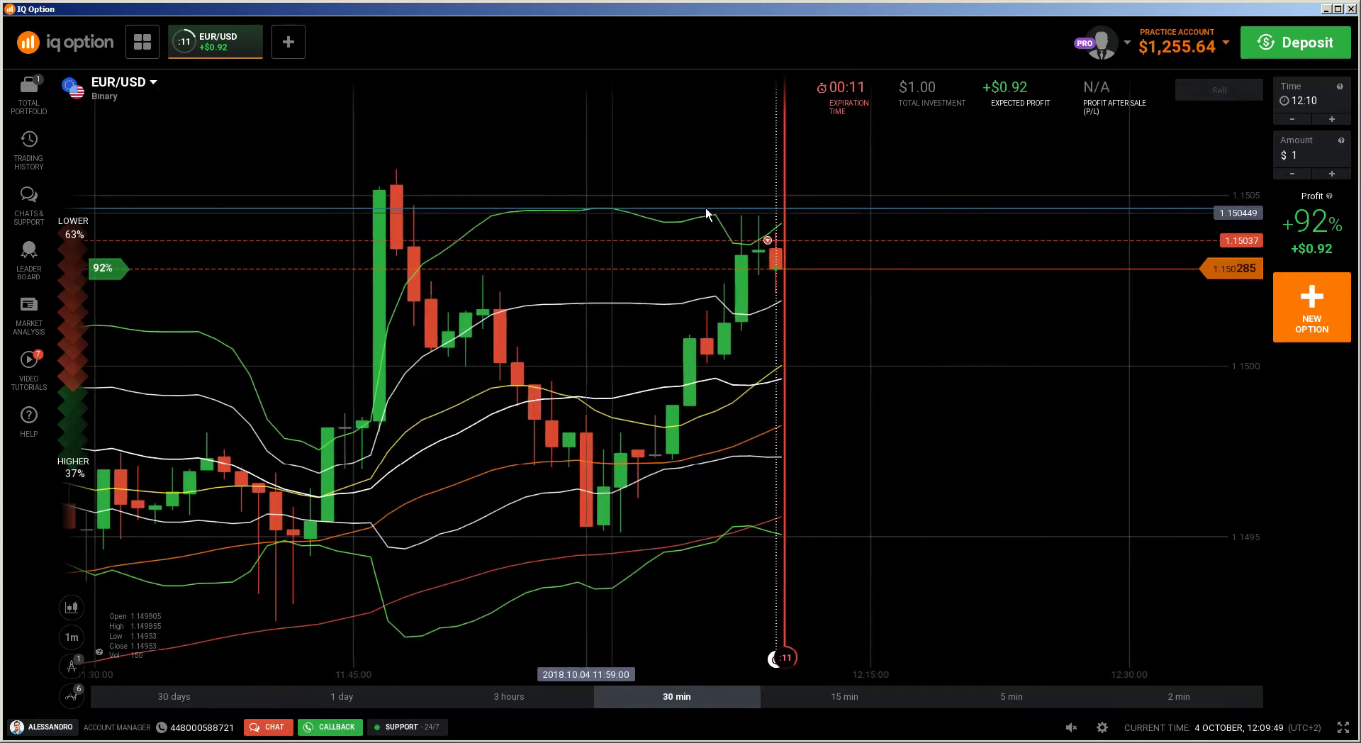
# - Add a second horizontal line, duplicate it, and move the copy down to a lower support level
pyautogui.click(71, 667)
pyautogui.click(99, 654)
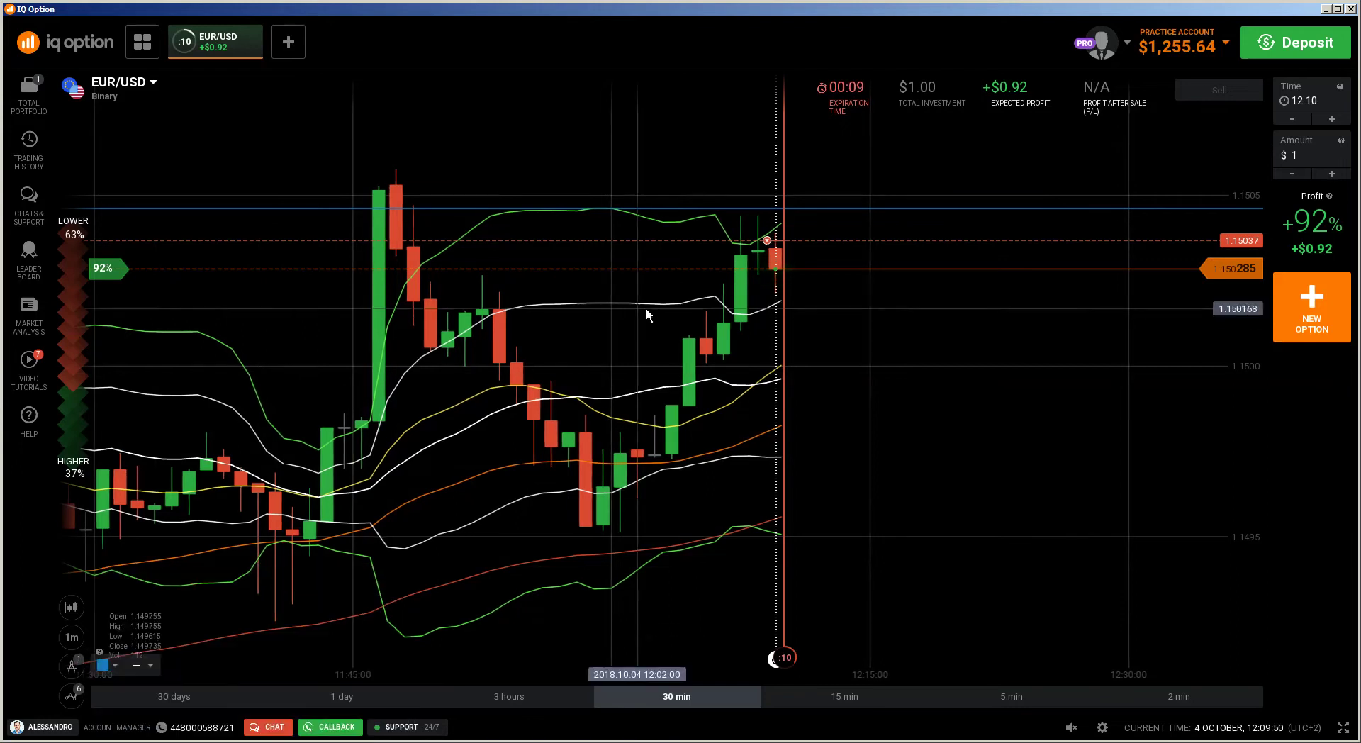
pyautogui.click(689, 292)
pyautogui.moveTo(689, 301); pyautogui.dragTo(695, 305)
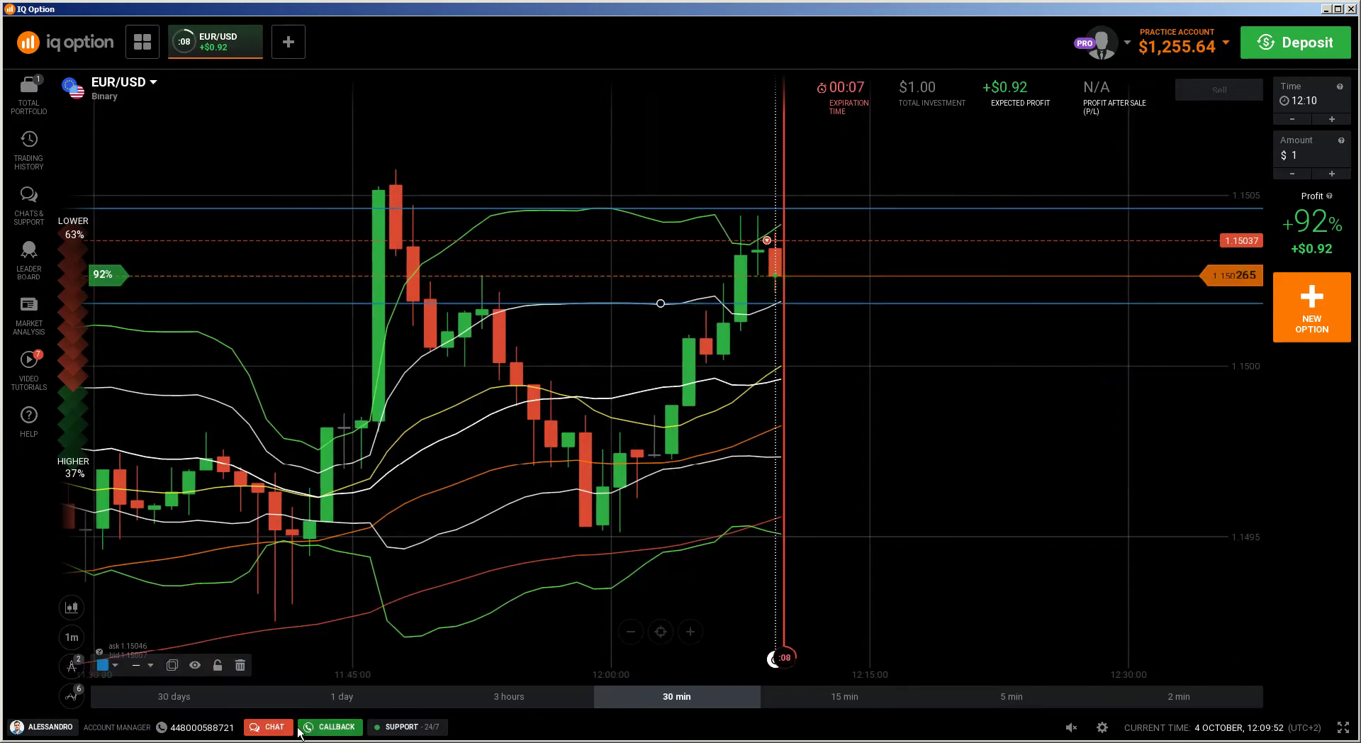
pyautogui.click(172, 665)
pyautogui.moveTo(659, 305); pyautogui.dragTo(679, 492)
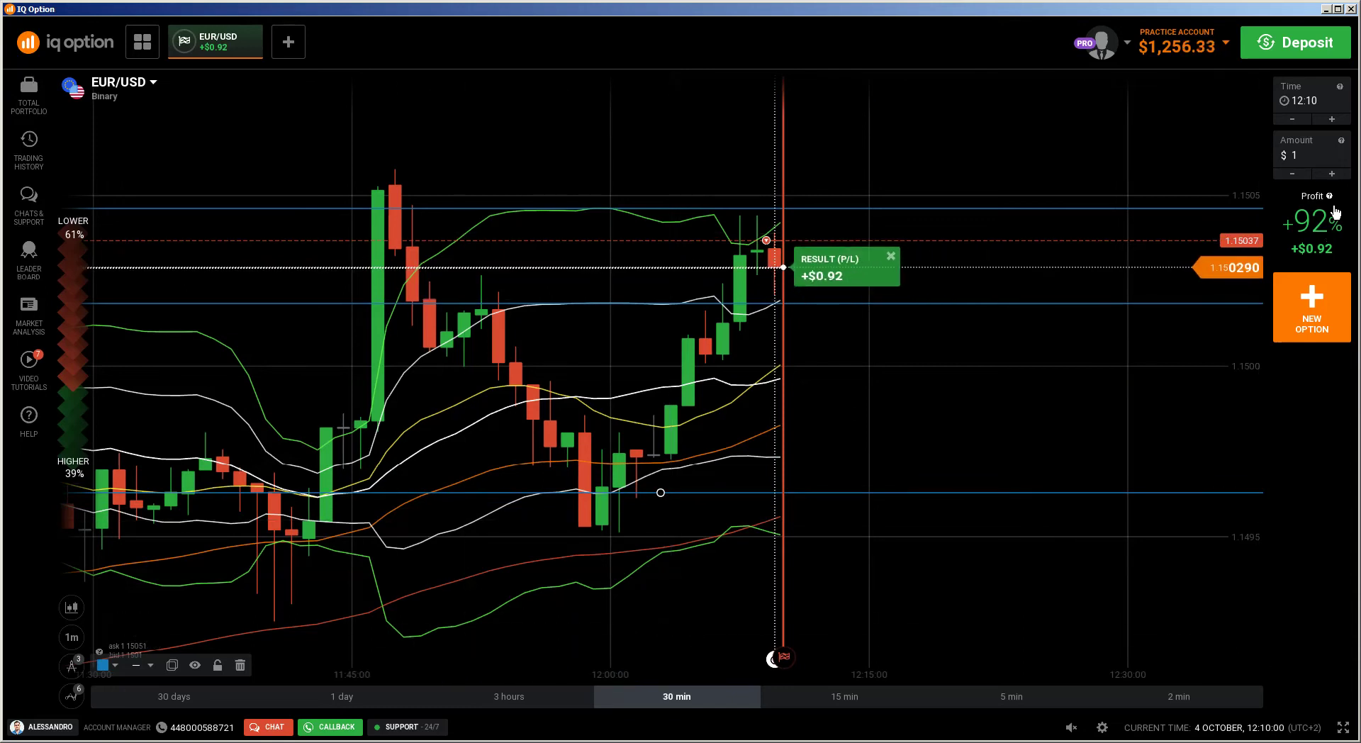
# - Start a new option and buy a third $1 LOWER option on EUR/USD near 1.150295
pyautogui.click(1312, 305)
pyautogui.click(1340, 406)
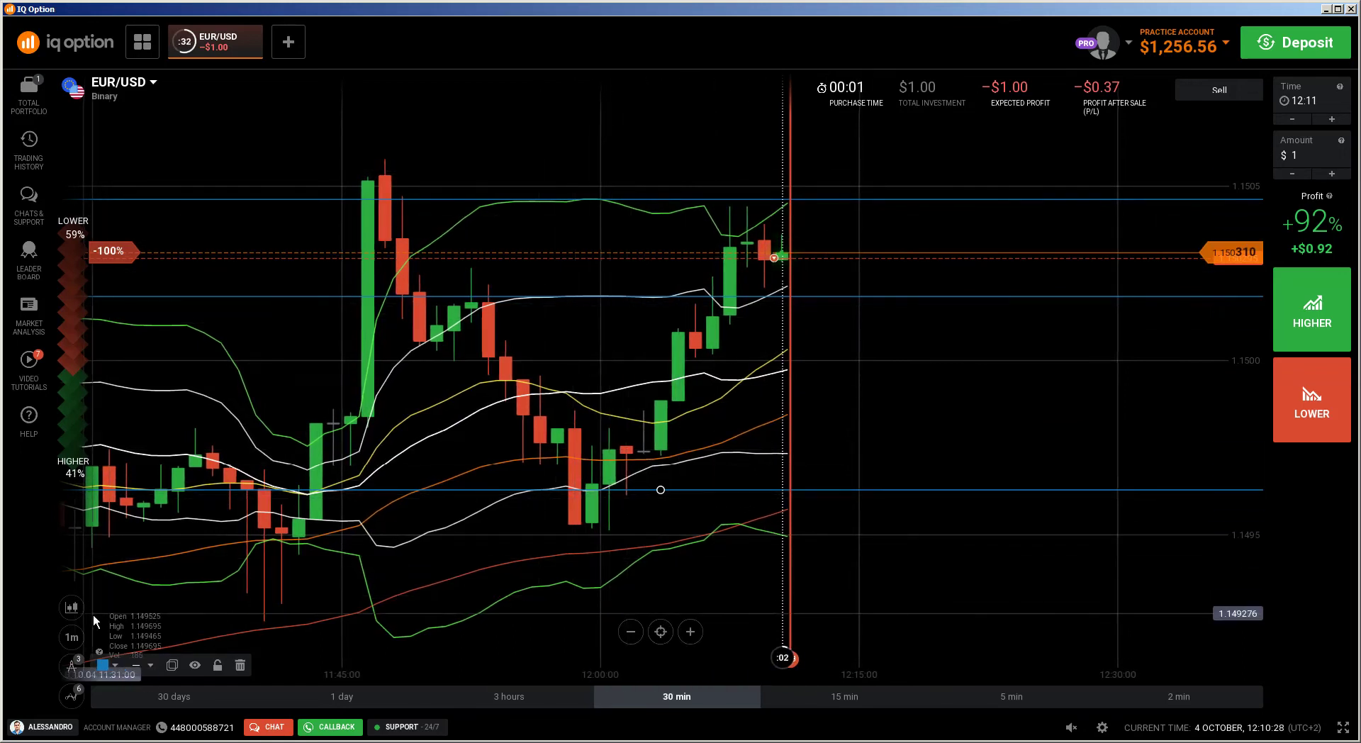
# - Draw two horizontal support lines near 1.1498 and 1.1494, moving the lower to about 1.14936
pyautogui.click(71, 666)
pyautogui.click(156, 660)
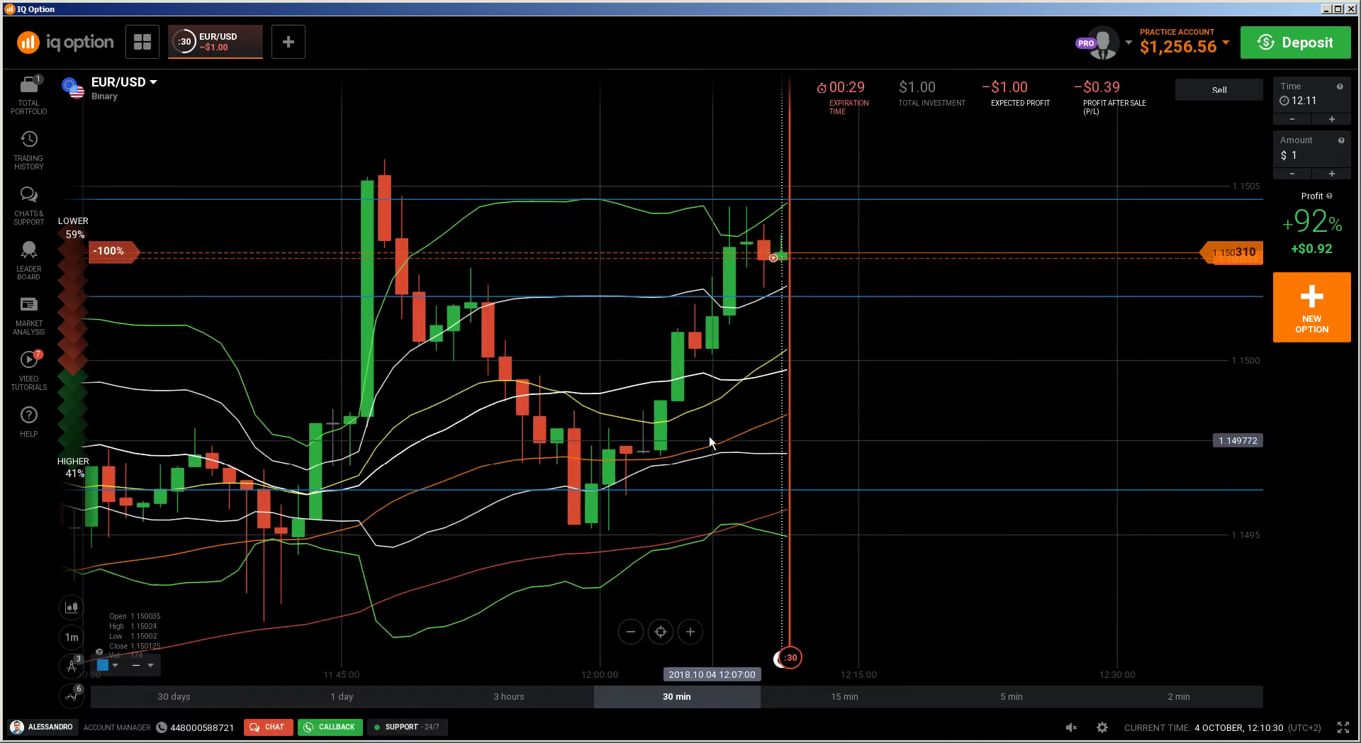
pyautogui.click(718, 392)
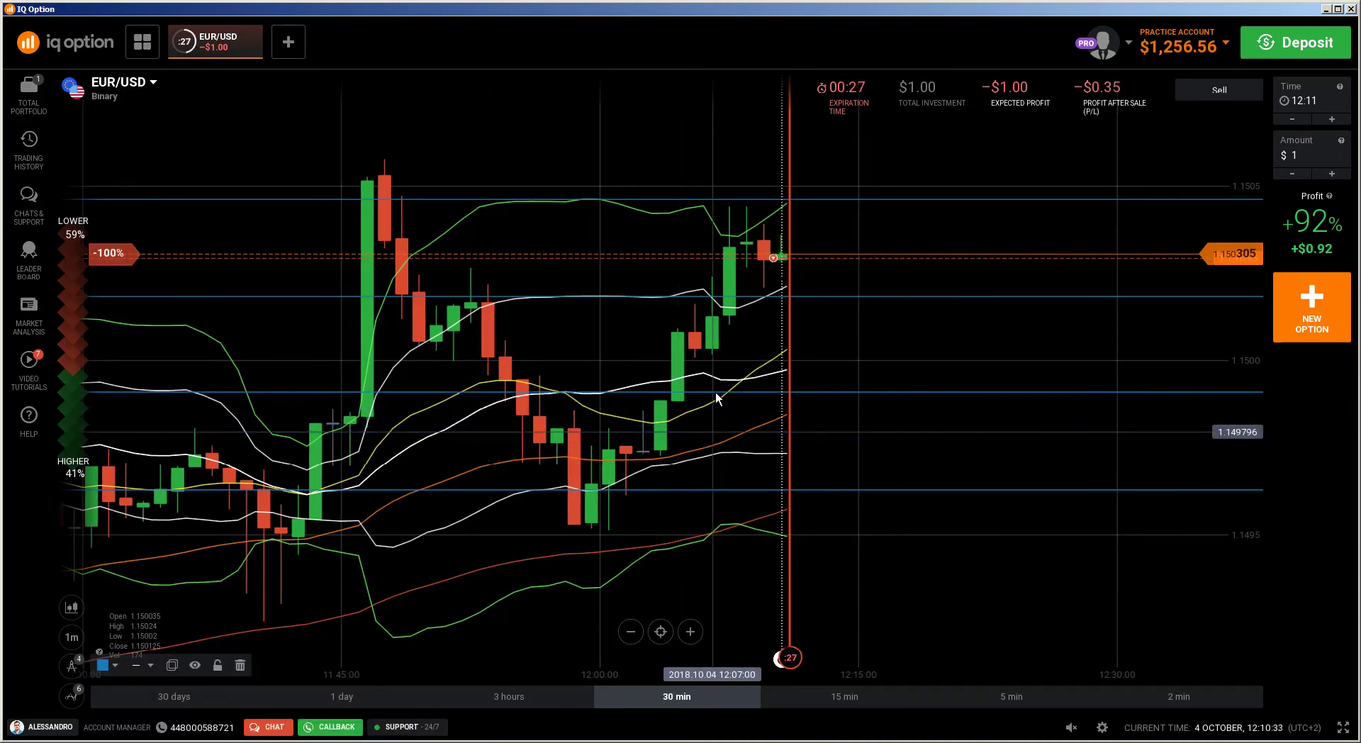
pyautogui.click(601, 538)
pyautogui.moveTo(706, 500); pyautogui.dragTo(709, 587)
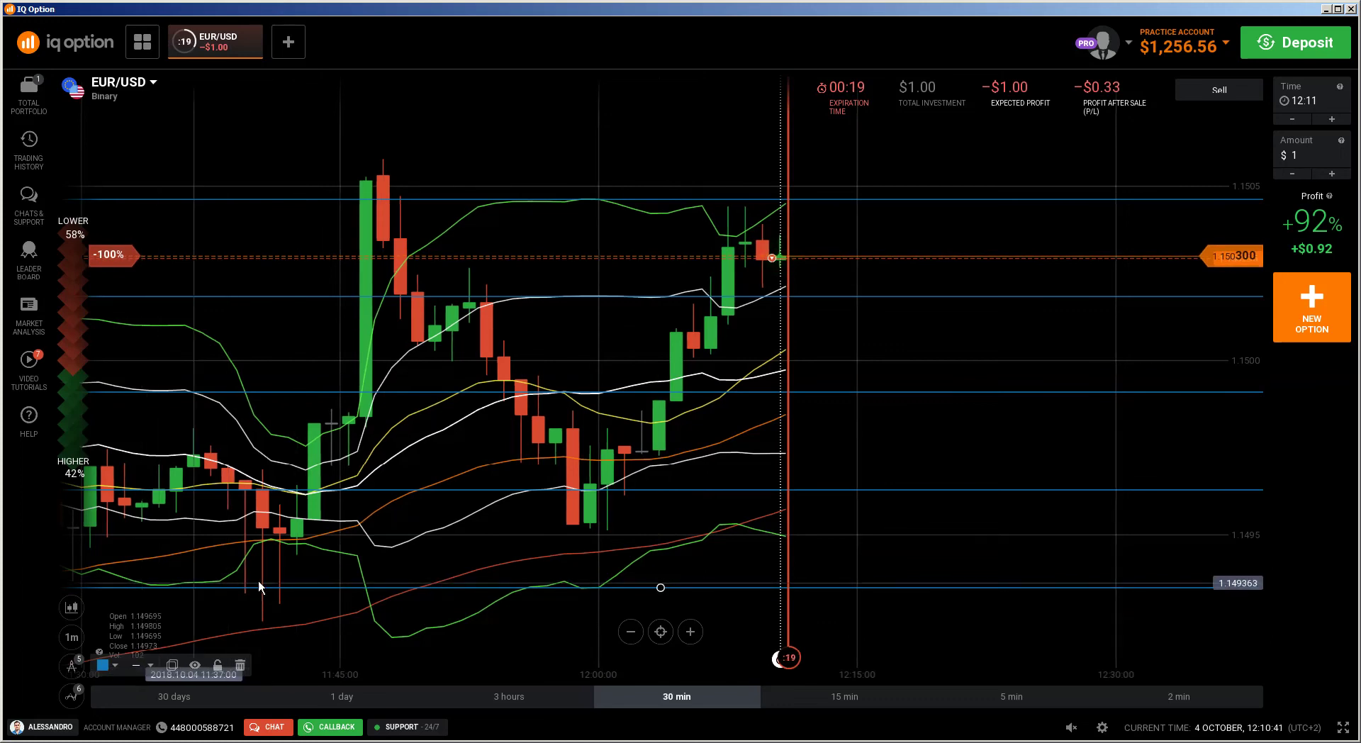